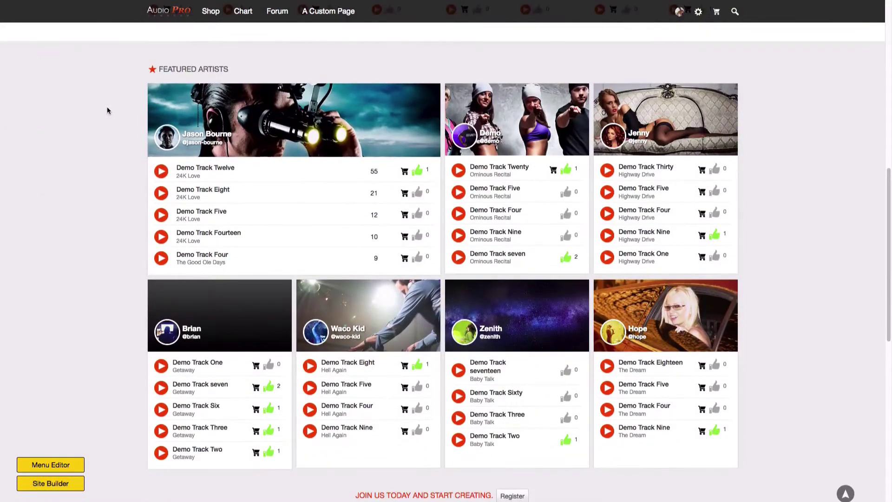
Review the home page's featured artists, 30 day charts and on-sale tracks from end to end
scroll(108, 110, down, 9)
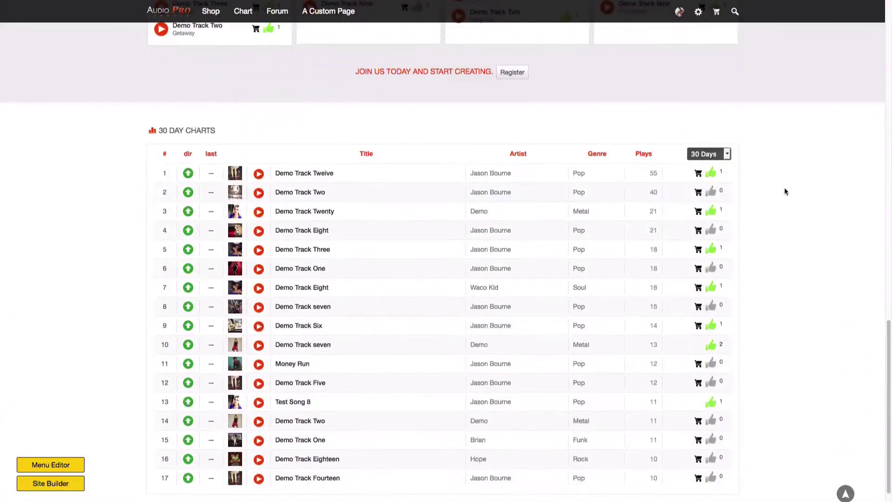
scroll(788, 191, down, 1)
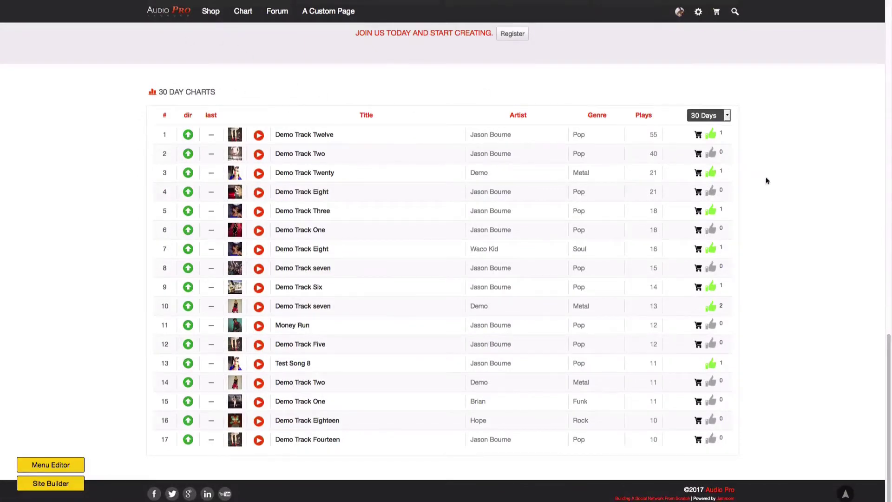
scroll(794, 201, up, 14)
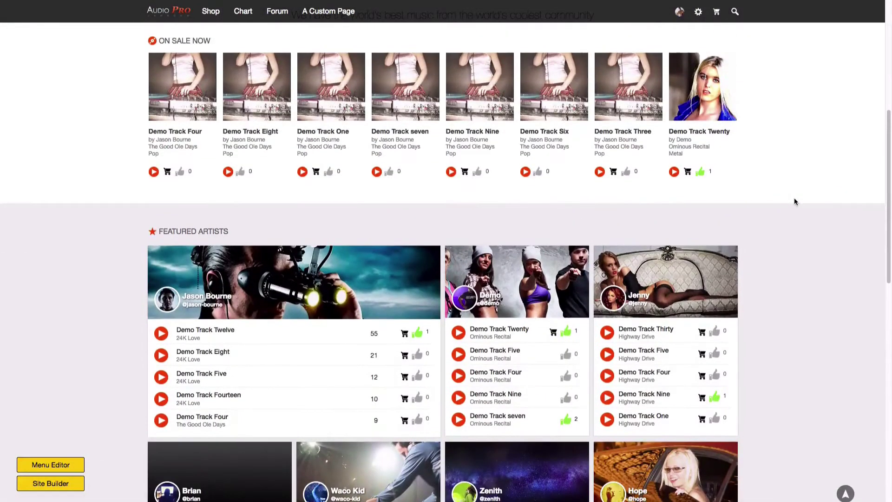
scroll(794, 201, up, 7)
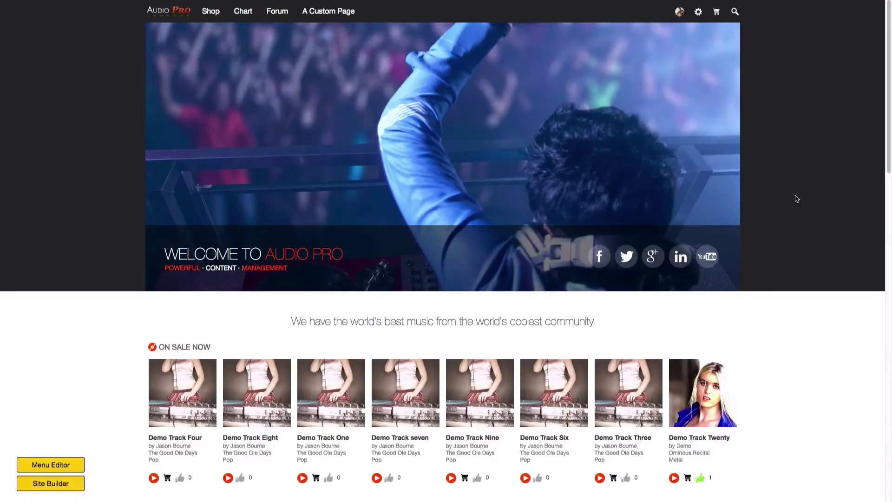
View the Shop, Chart and Forum pages of the site one after another
click(210, 14)
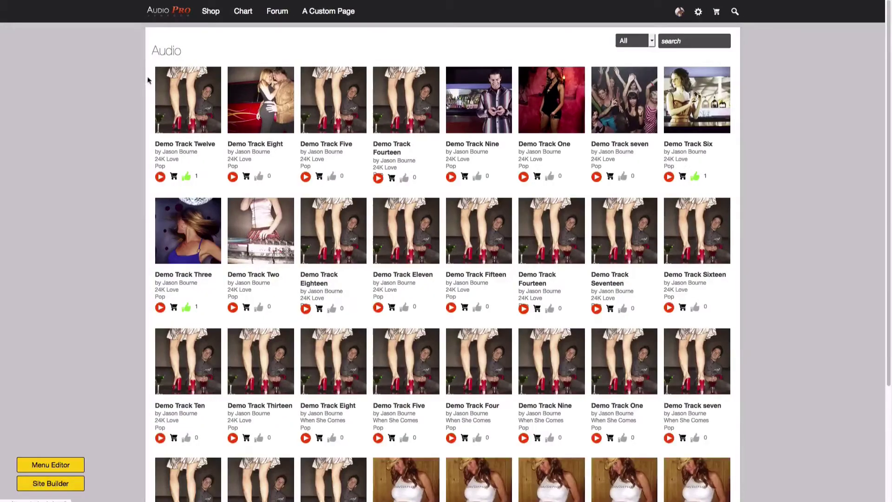
scroll(151, 70, down, 1)
click(242, 14)
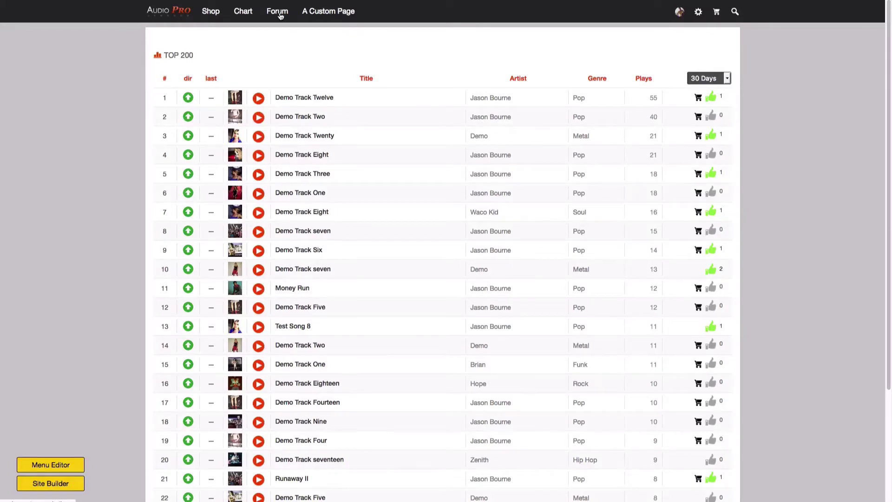
click(279, 13)
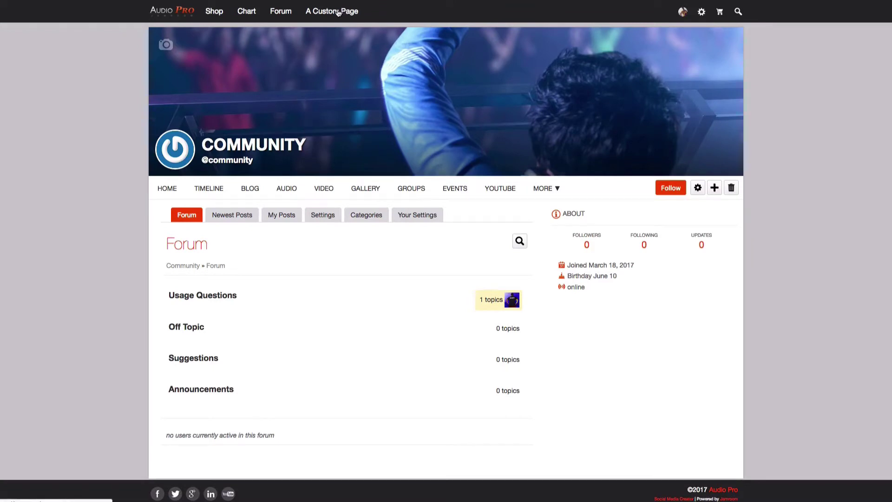
Open the existing custom page and examine its latest songs and blog list columns
click(339, 13)
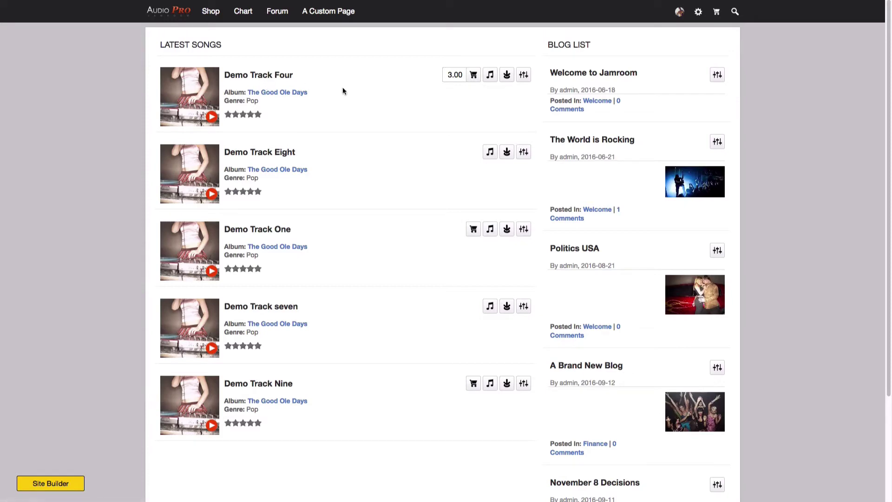
click(287, 81)
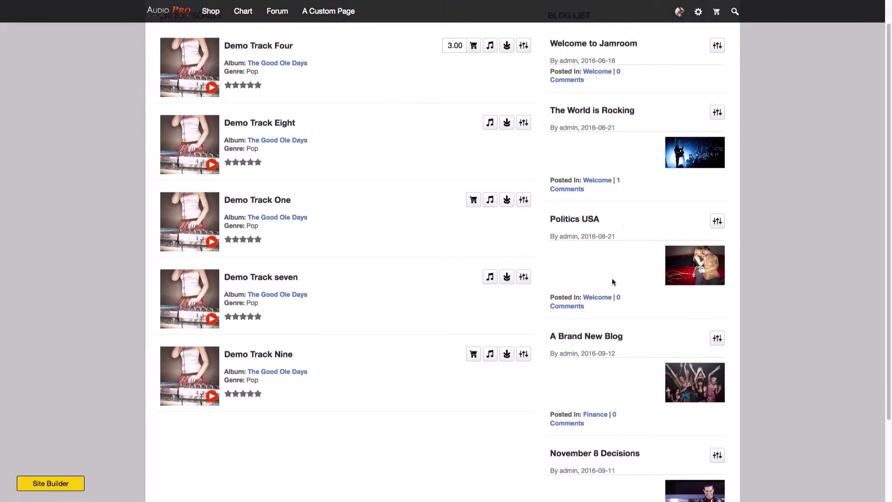
scroll(612, 278, down, 3)
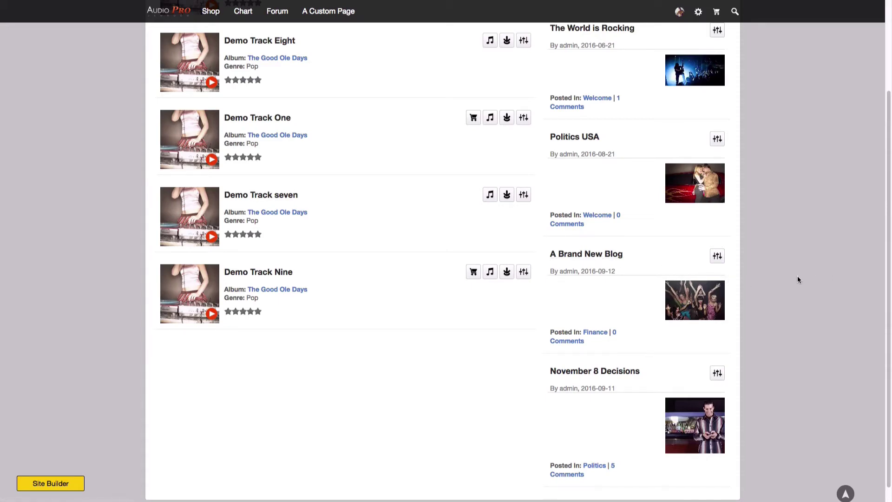
scroll(798, 280, up, 3)
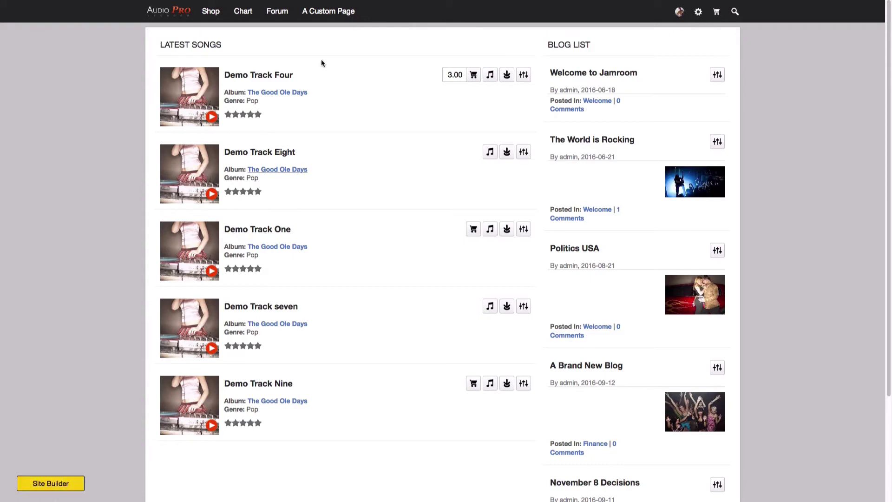
Inspect the content settings of the Latest Songs and Blog List widgets in Site Builder, and exit the builder without changes
click(39, 483)
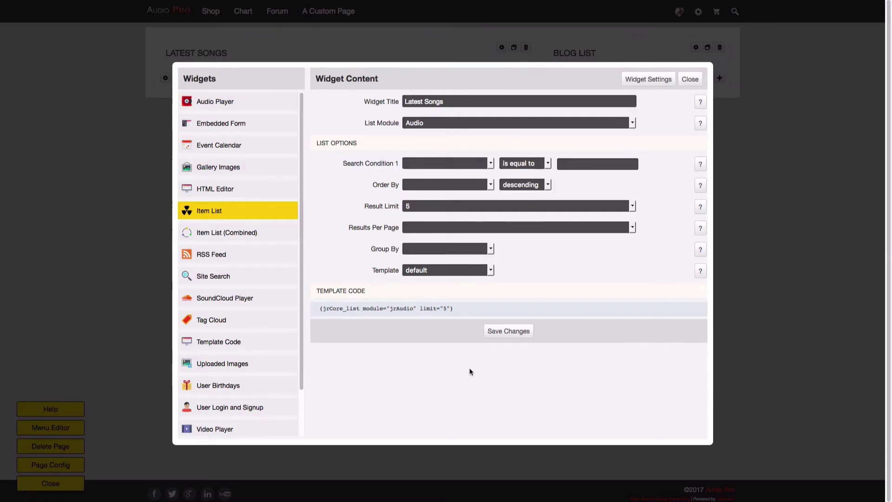
click(690, 79)
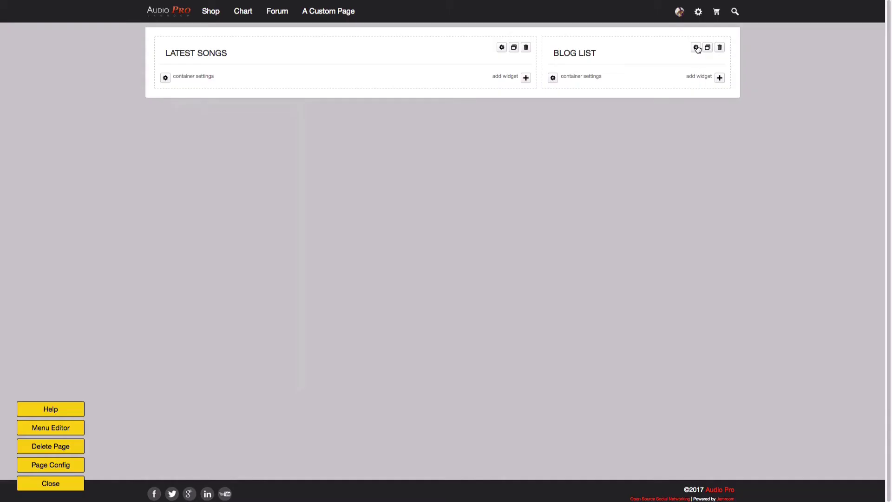
click(696, 47)
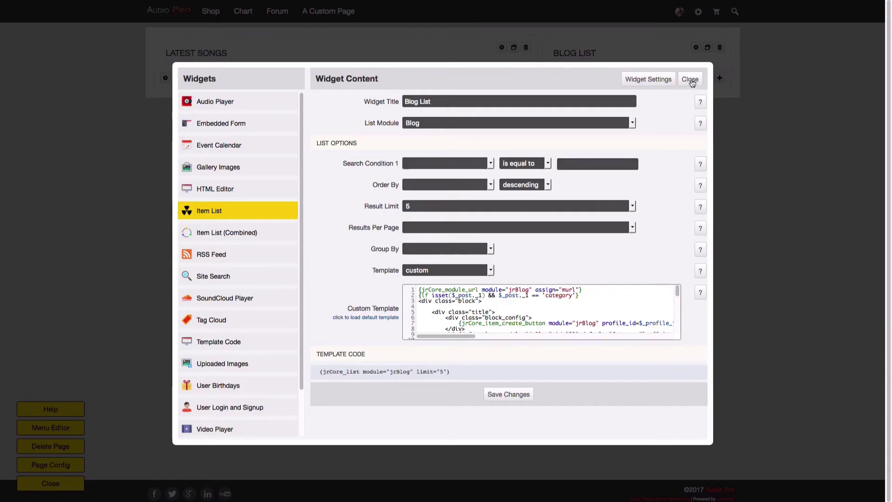
click(691, 81)
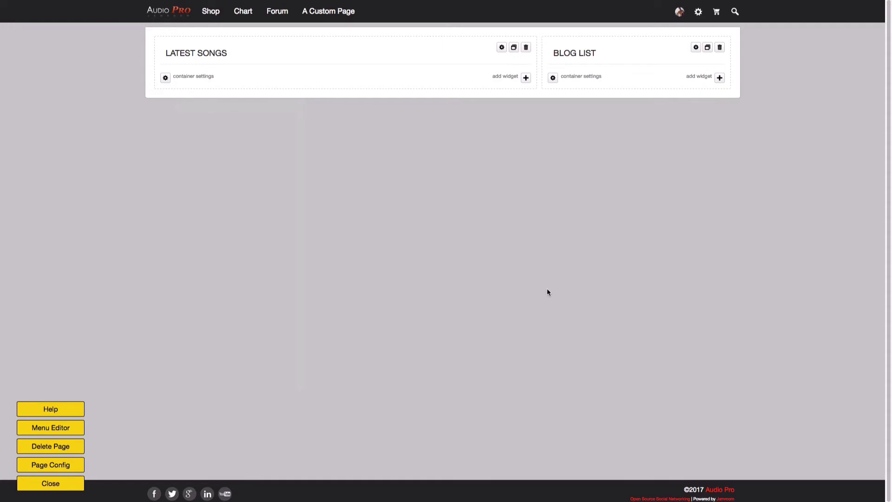
click(62, 485)
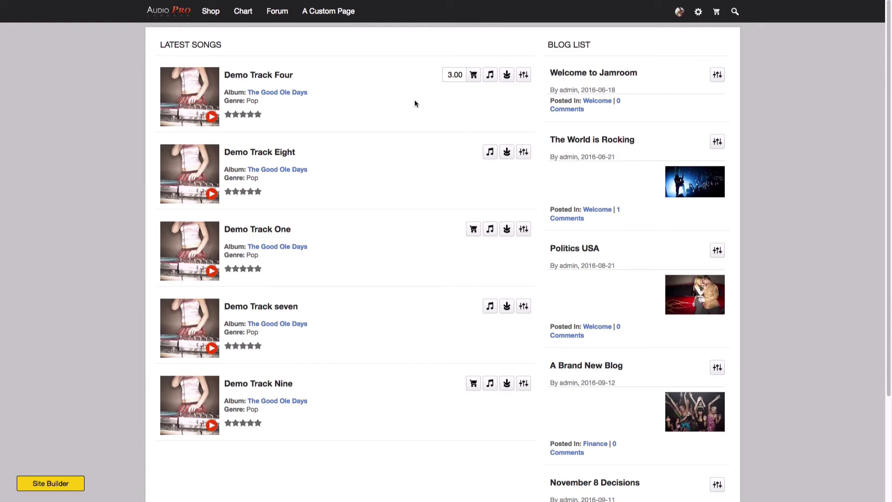
Add a new site menu entry titled "about us" with the Site Builder's Menu Editor
click(30, 483)
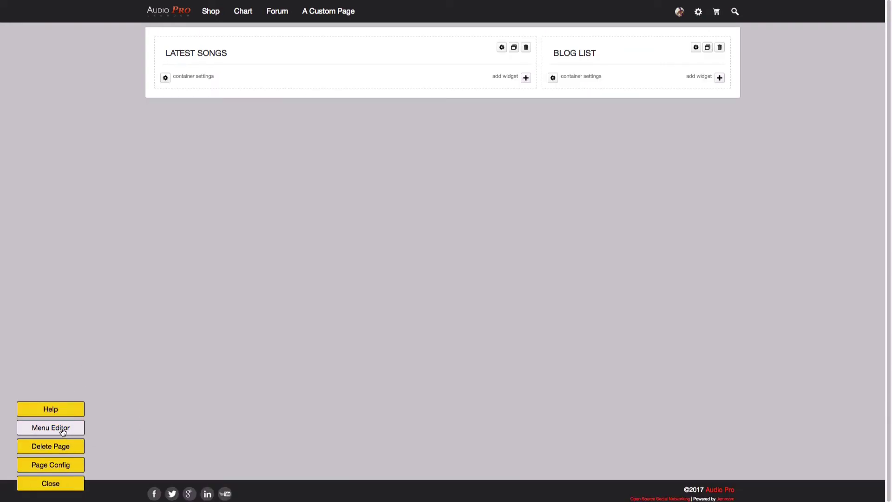
click(62, 431)
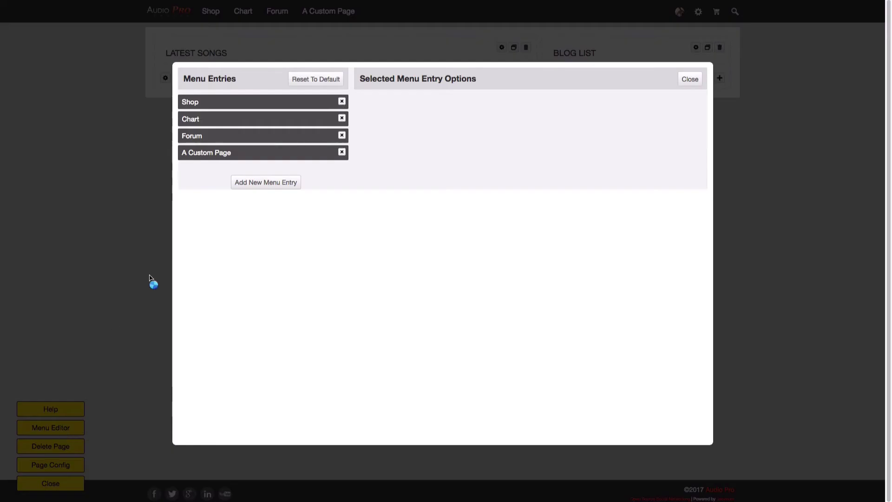
click(283, 182)
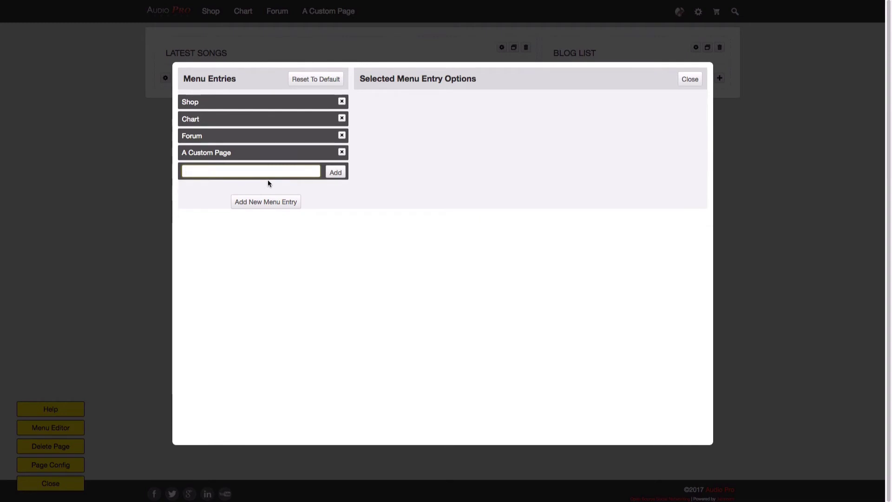
text(z)
key(BackSpace)
text(new custom page)
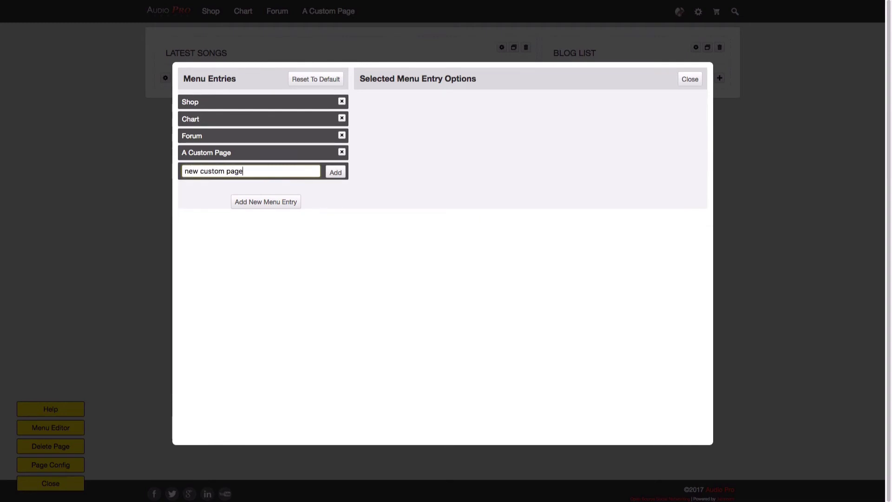
key(ctrl+a)
text(ap)
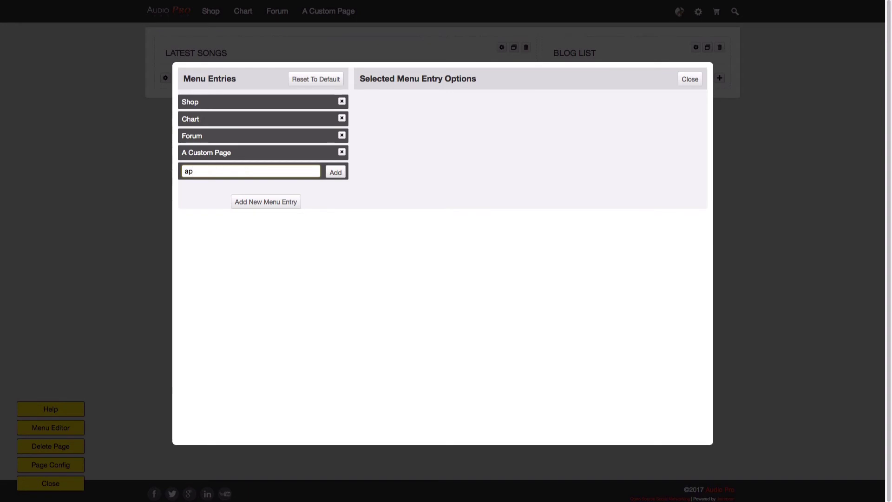
text(out us)
key(Return)
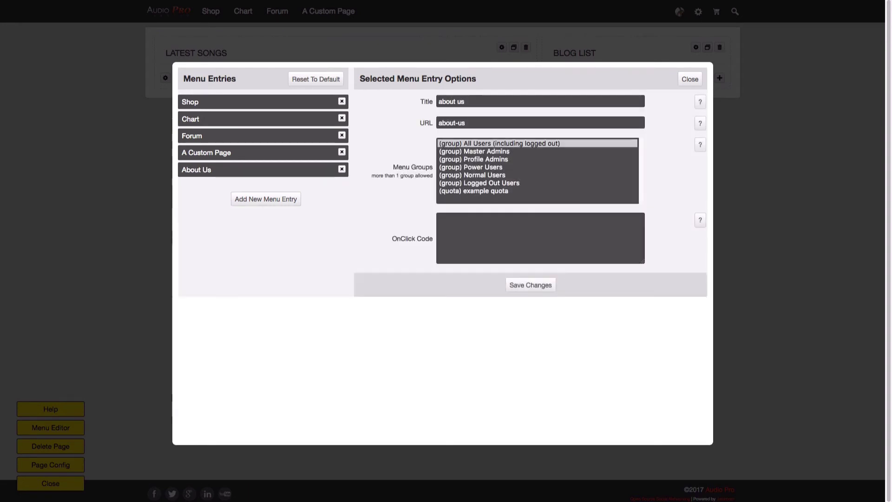
click(691, 79)
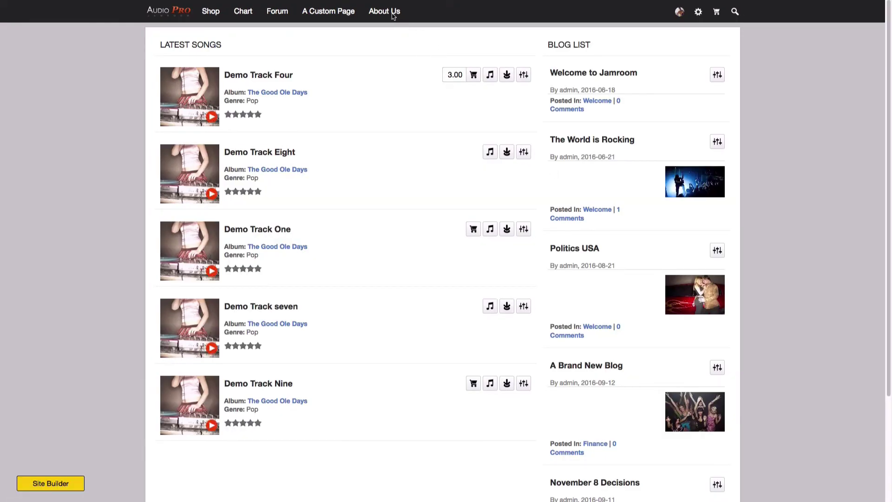
Create the missing About Us page in Site Builder and replace its 4-4-4 layout row with a 9-3 row
click(392, 14)
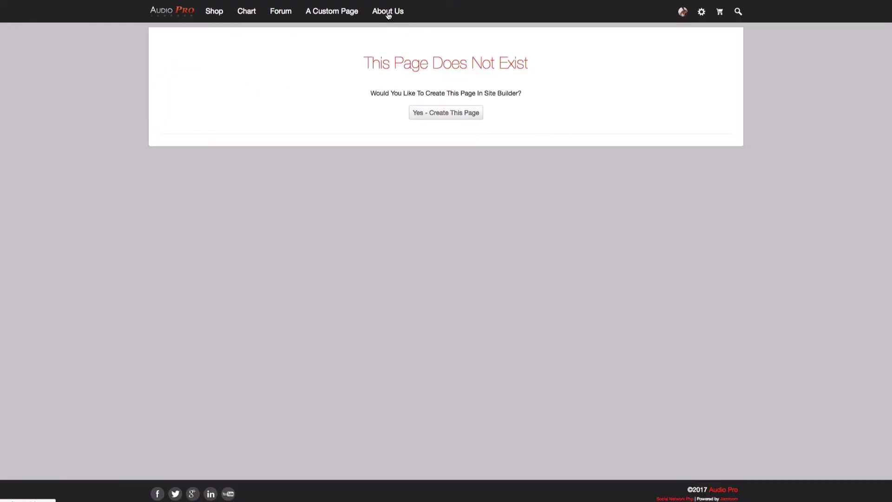
click(448, 121)
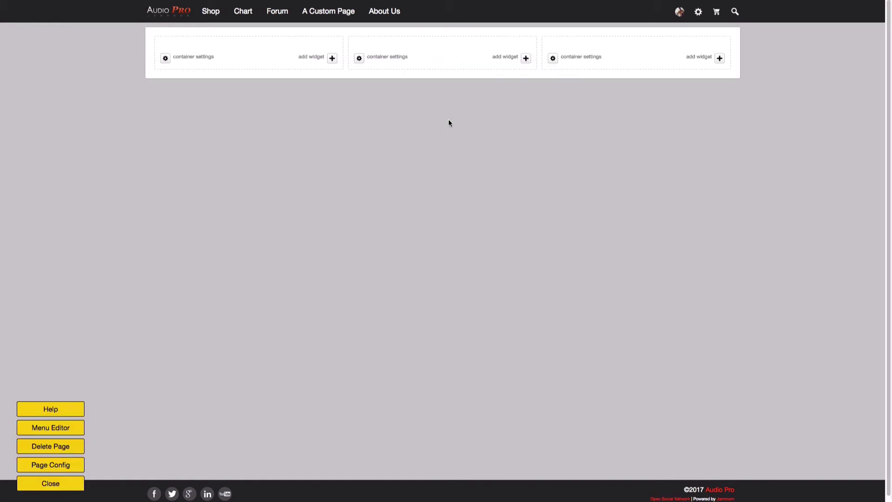
click(78, 465)
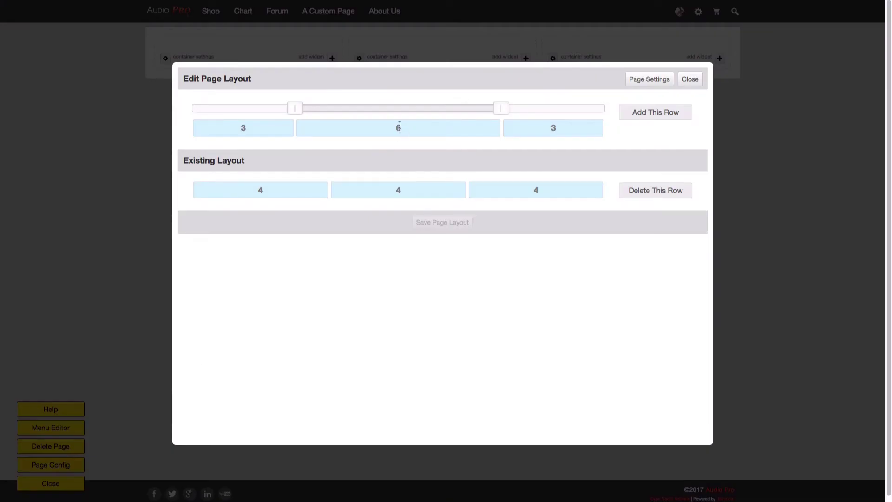
drag(405, 107, 547, 99)
drag(400, 110, 493, 100)
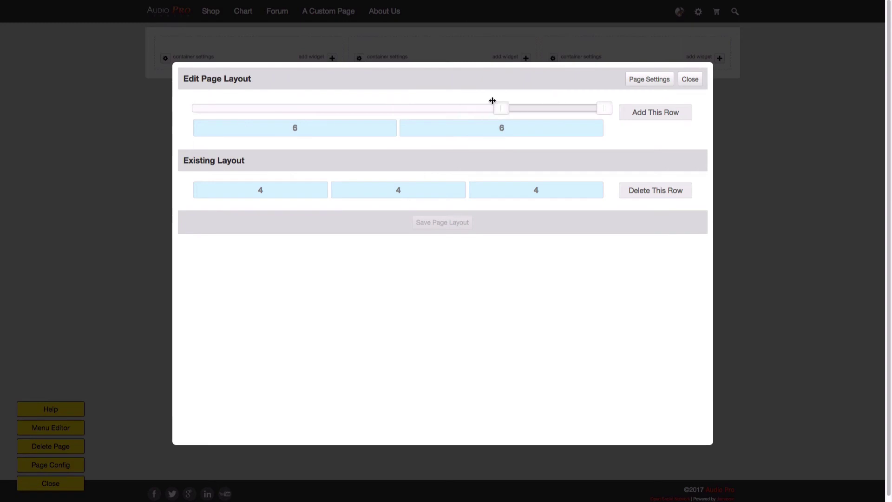
click(671, 114)
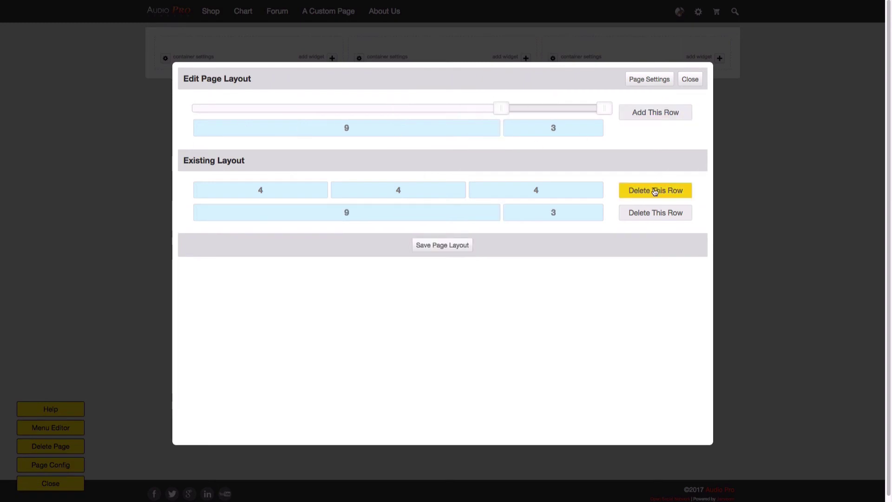
click(646, 191)
Replace the 9-3 row with an 8-4 row and save the page layout
drag(502, 108, 467, 106)
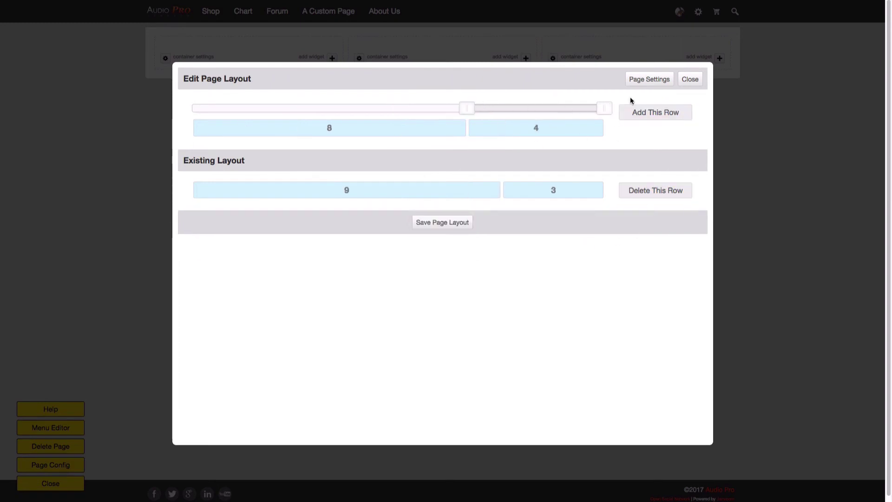
click(635, 112)
click(656, 190)
click(446, 233)
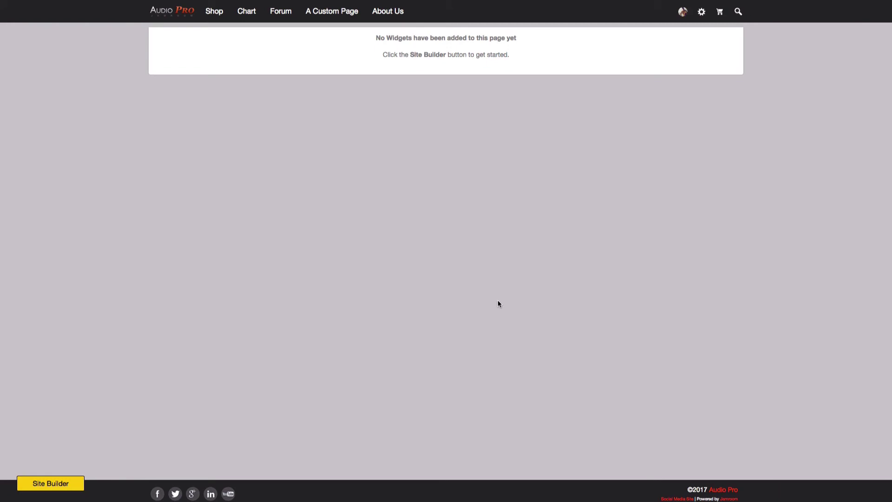
Add an HTML Editor widget to the wide container of the About Us page and enter the text "add whatever text you want"
click(50, 483)
click(526, 59)
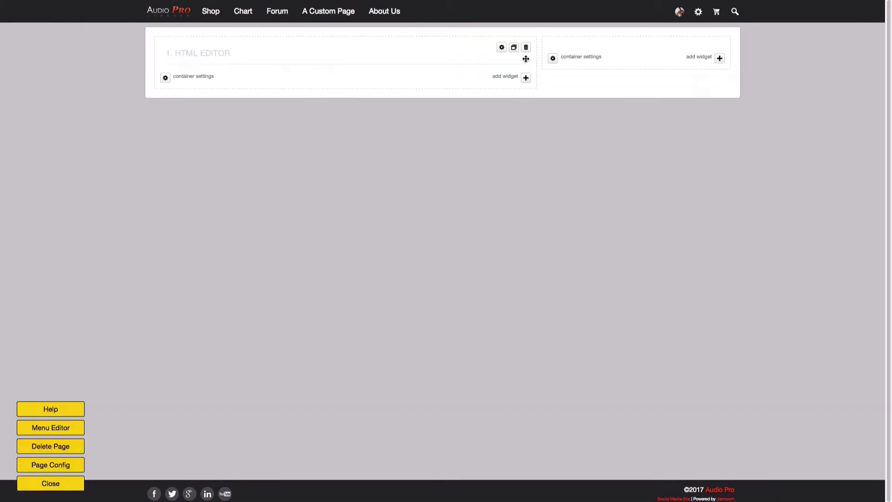
text(s)
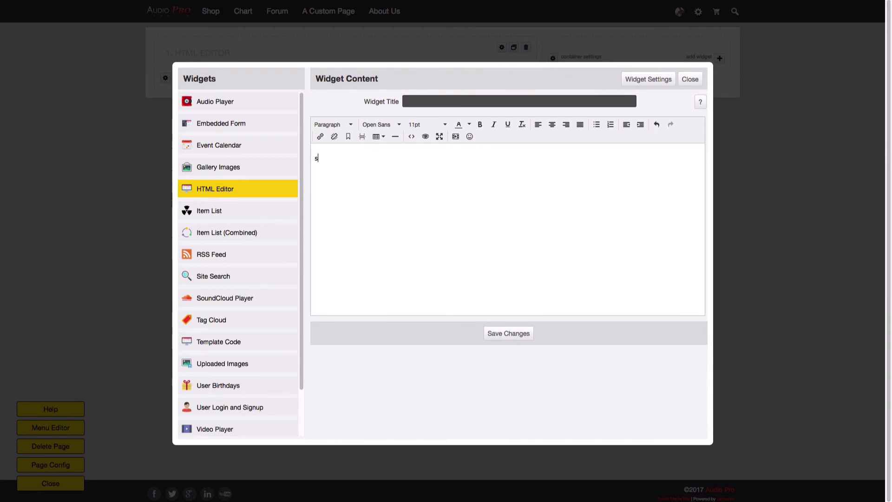
text(ddd)
key(BackSpace)
text(whatever text you want)
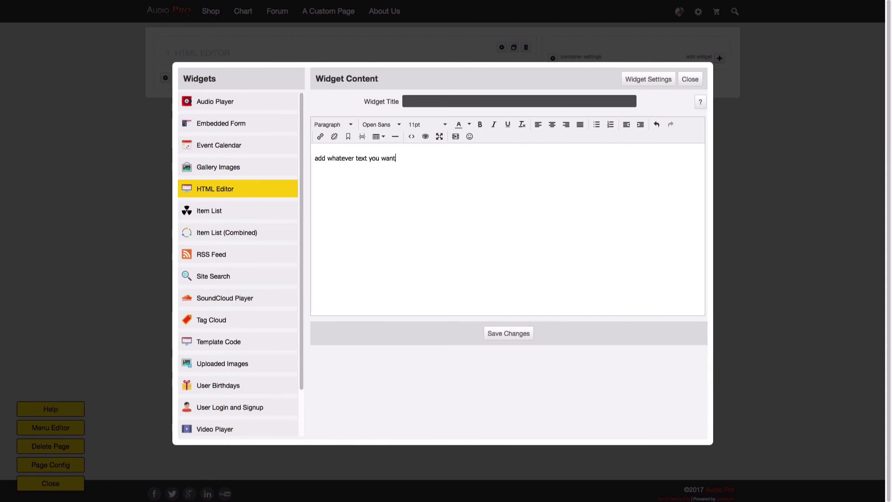
Fill the HTML Editor widget with about five lines of repeated "add whatever text you want" copies and save the widget
key(ctrl+a)
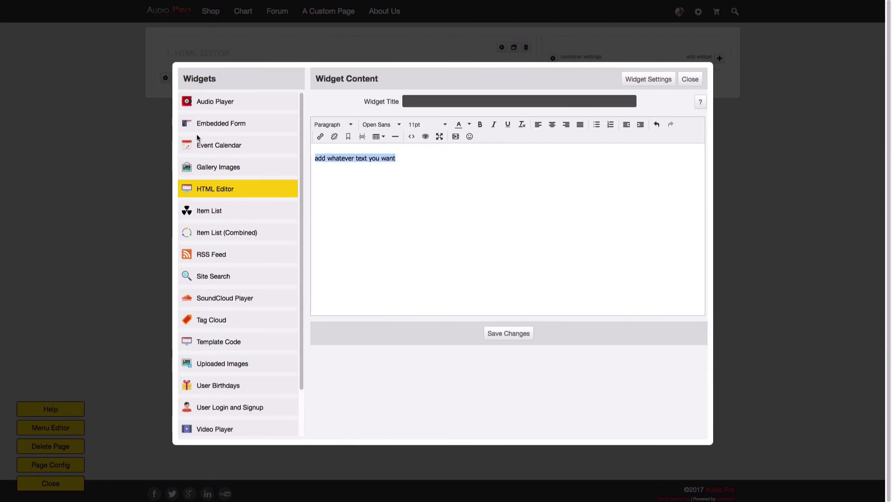
key(ctrl+c)
click(556, 273)
key(ctrl+v)
key(ctrl+v)
key(ctrl+v)
key(ctrl+v)
key(ctrl+v)
key(ctrl+v)
key(ctrl+v)
key(ctrl+v)
key(ctrl+v)
key(ctrl+v)
key(ctrl+v)
key(ctrl+v)
key(ctrl+v)
key(ctrl+v)
key(ctrl+v)
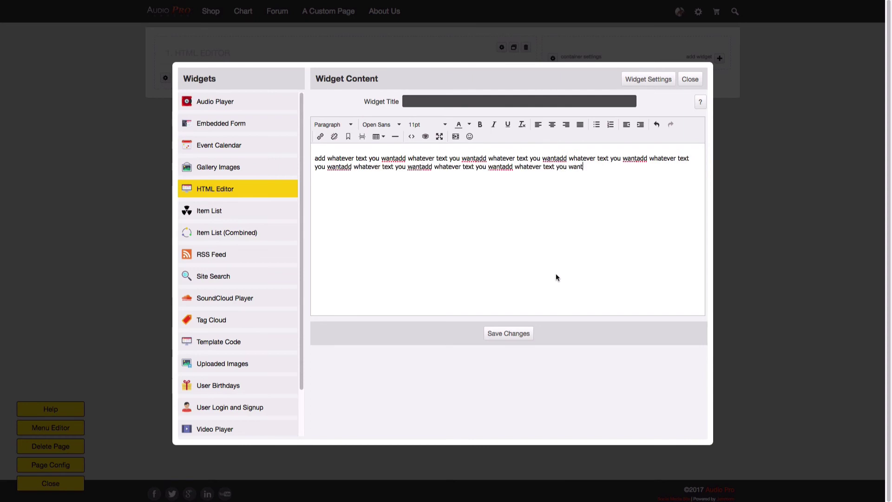
key(ctrl+v)
key(ctrl+v)
key(ctrl+v)
key(ctrl+v)
key(ctrl+v)
key(ctrl+v)
key(ctrl+v)
key(ctrl+v)
key(ctrl+v)
key(ctrl+v)
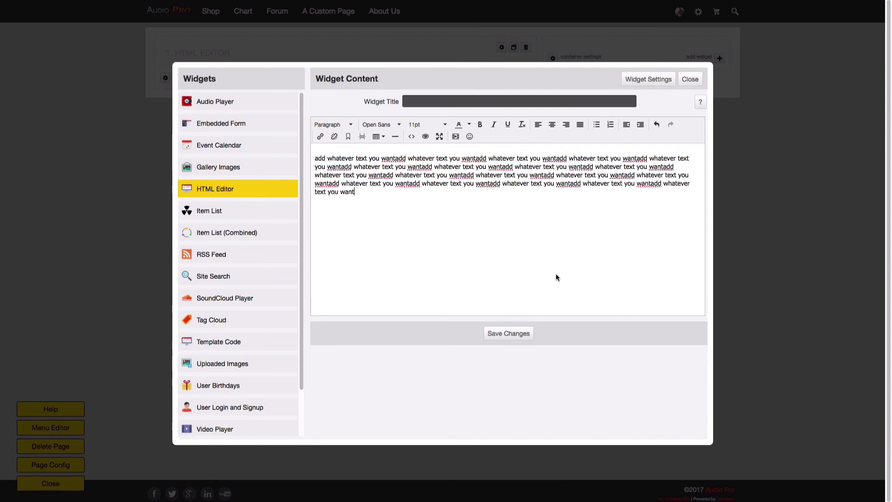
click(512, 334)
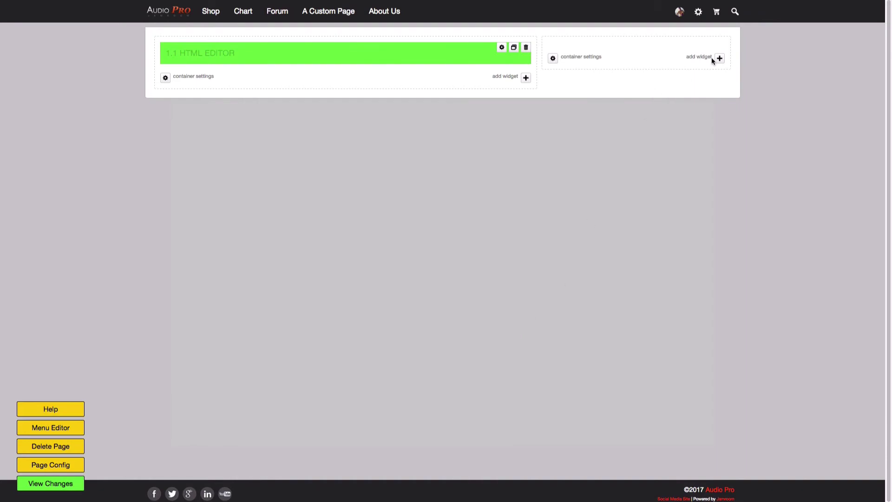
Add an Item List widget using the Image Galleries module to the narrow container, save it, and view the page changes
click(718, 58)
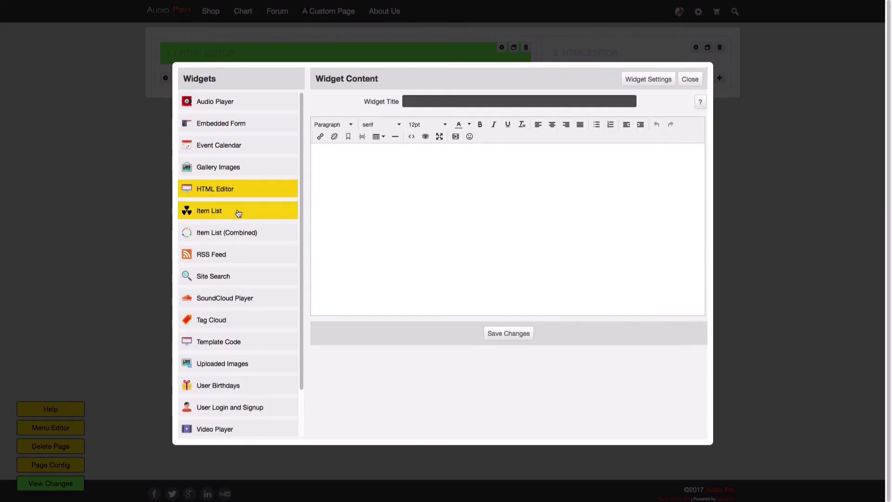
click(239, 213)
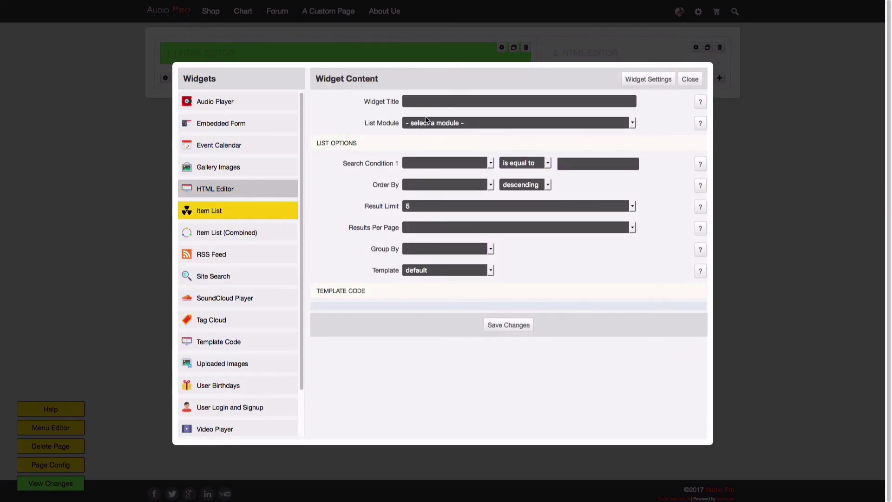
click(426, 121)
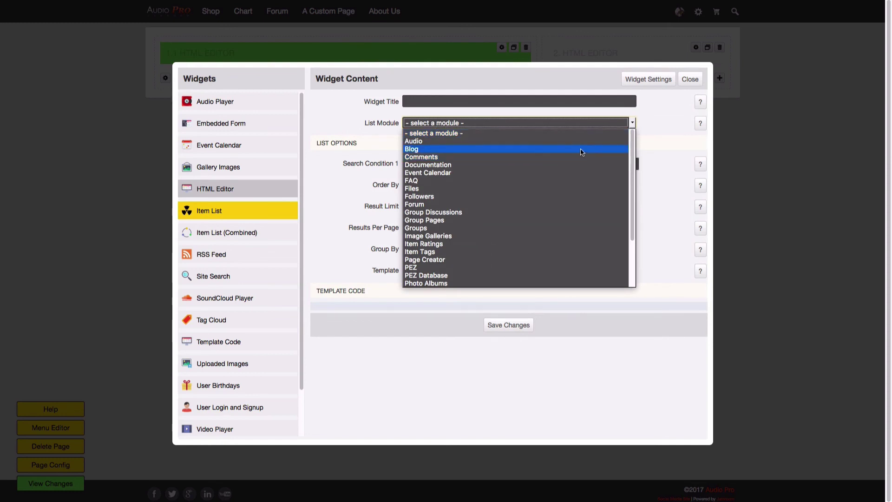
scroll(581, 152, down, 2)
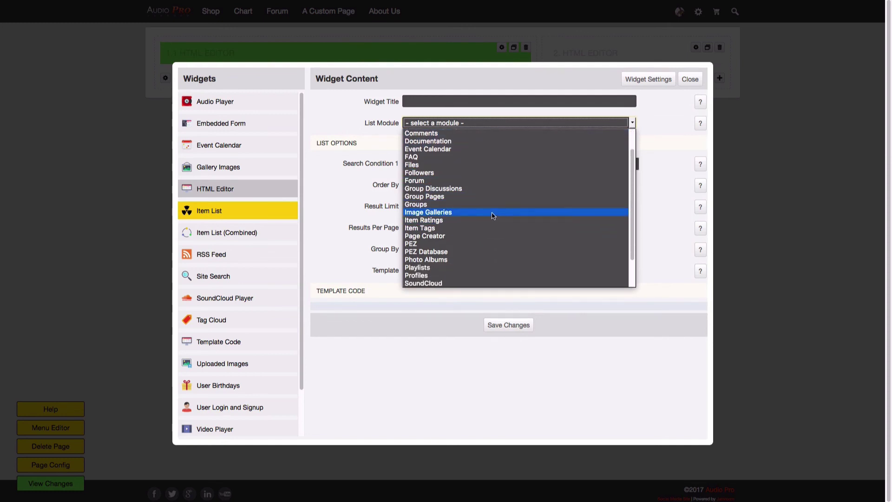
click(493, 215)
click(512, 330)
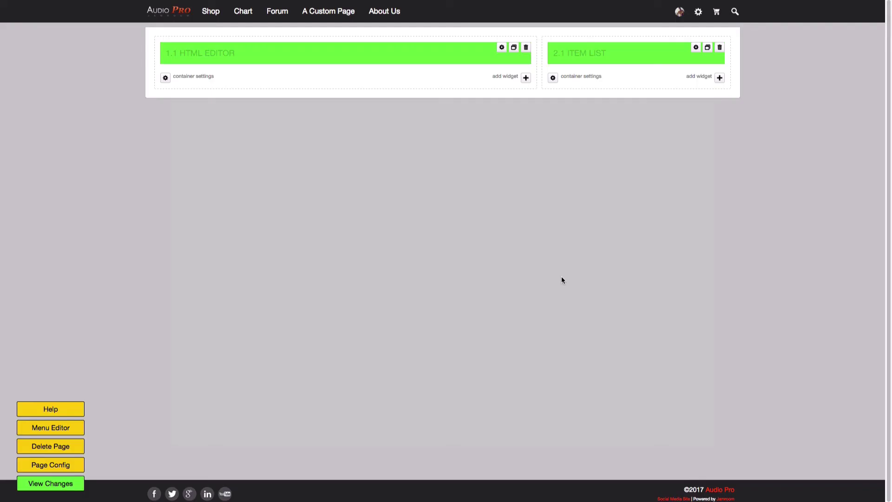
click(79, 487)
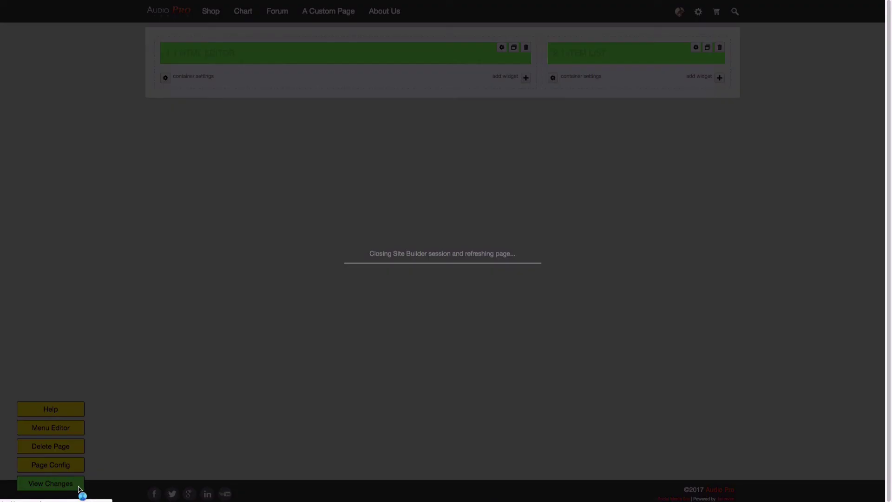